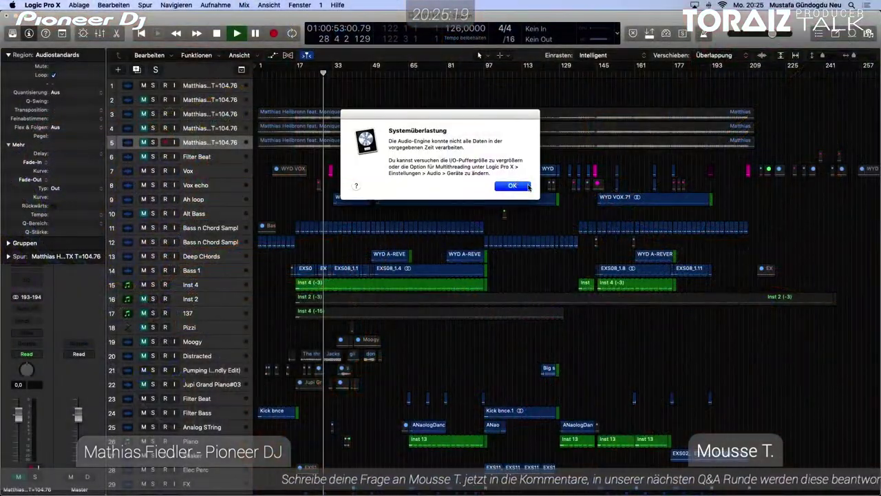
Dismiss the system overload message and mute the Inst 4 track.
click(512, 186)
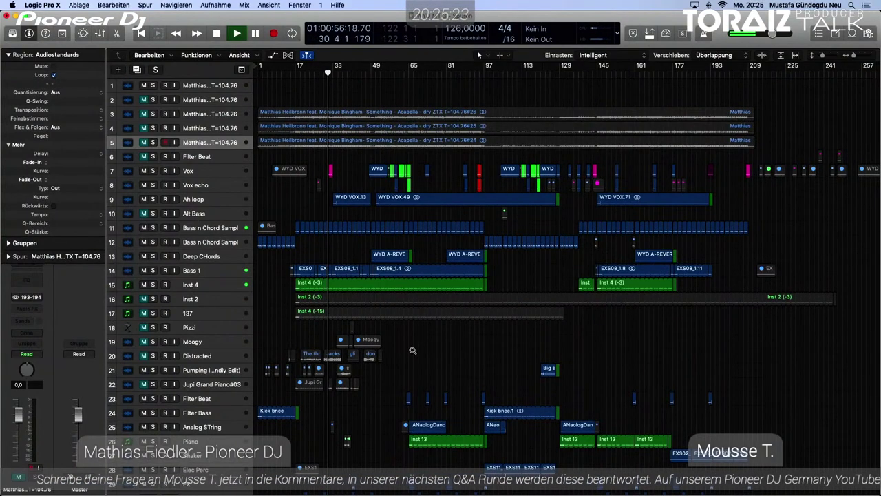
scroll(412, 351, down, 3)
scroll(413, 351, down, 2)
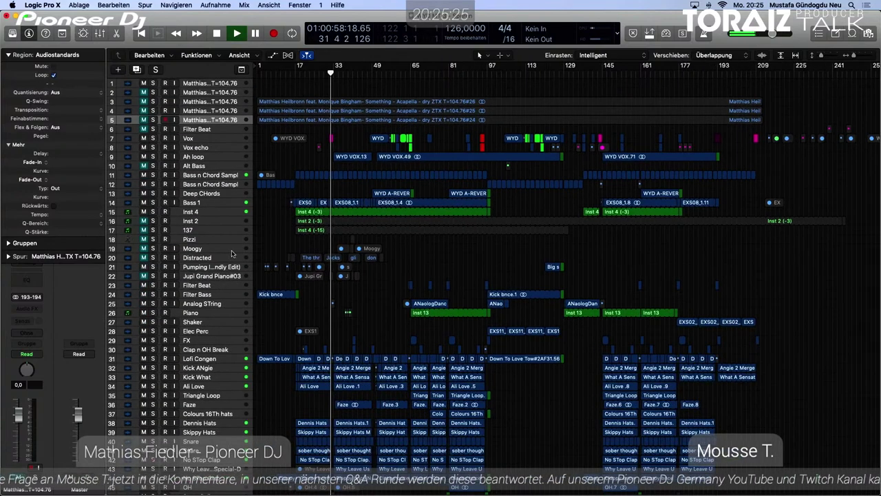
click(207, 212)
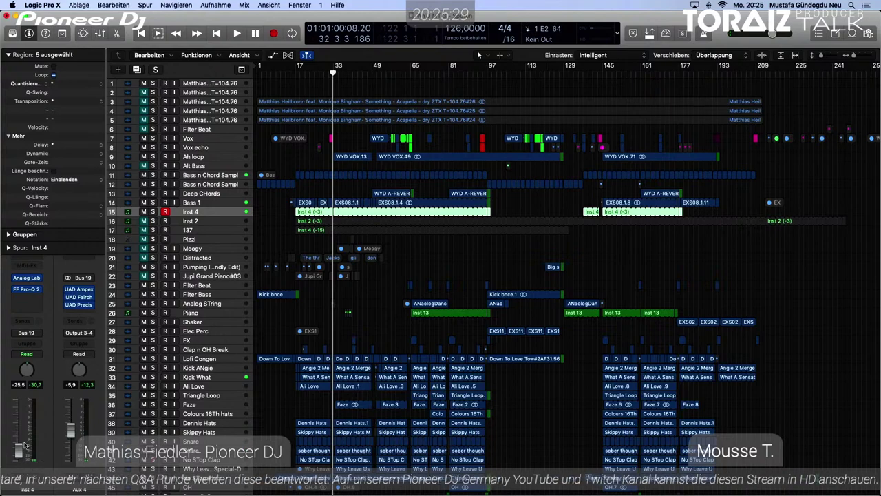
click(143, 212)
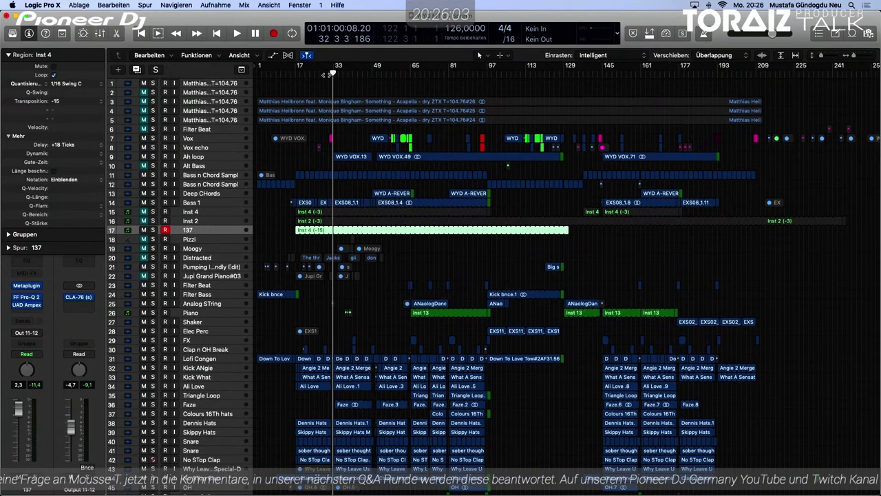
Play the arrangement from just before bar 32 to hear the 137 track in context, and mute that track.
click(328, 73)
key(space)
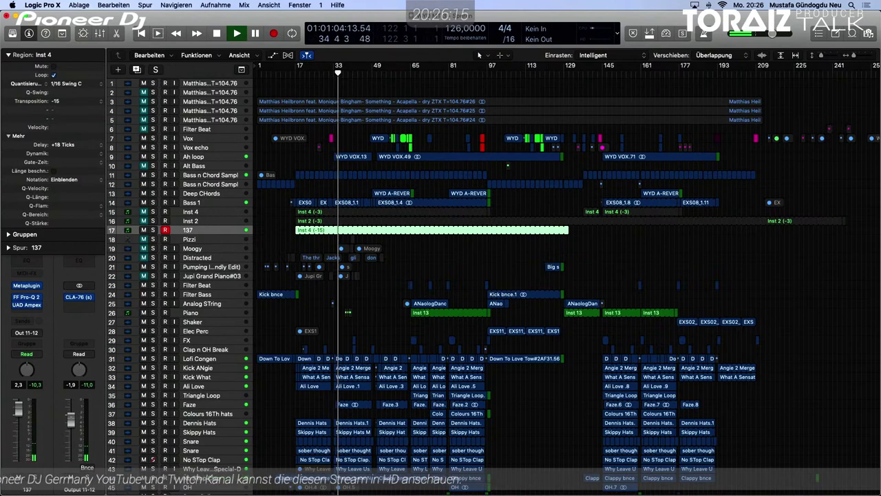
key(space)
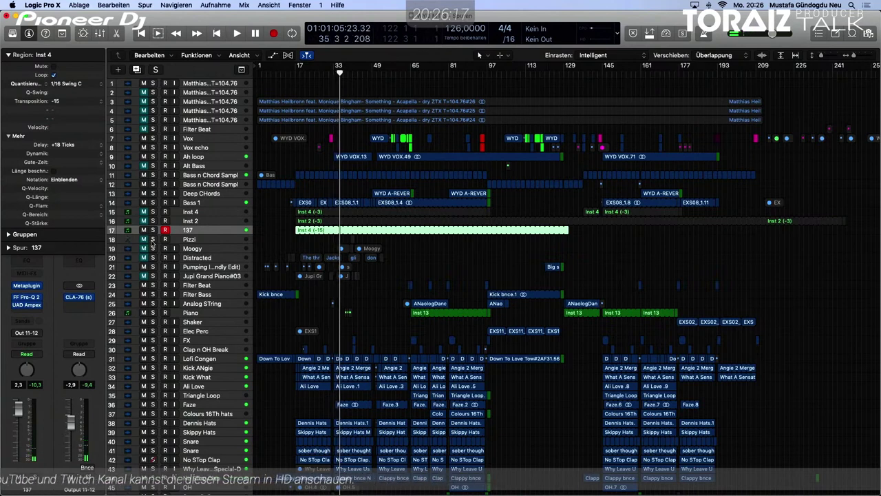
click(144, 232)
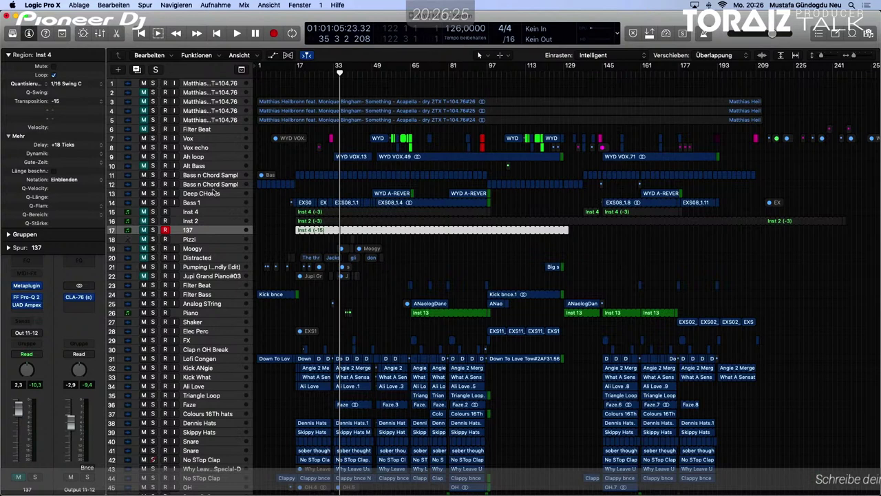
Duplicate the Inst 4 track as an empty track with the same instrument and channel settings.
click(204, 214)
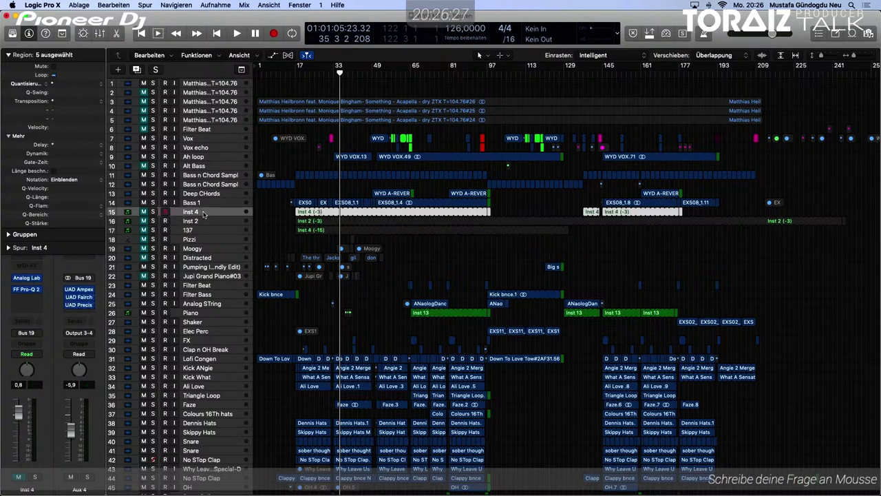
click(136, 70)
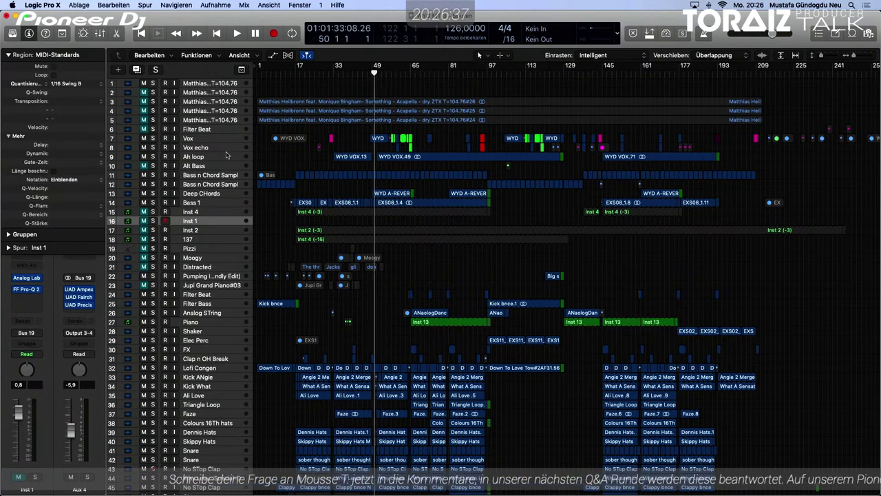
Listen to the Ah loop track in solo from about bar 50 and release its solo.
click(160, 158)
click(152, 157)
key(space)
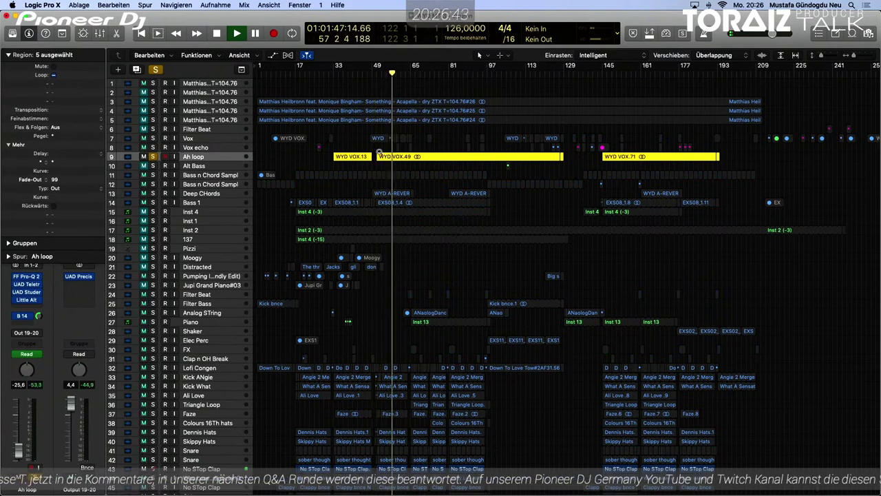
click(153, 158)
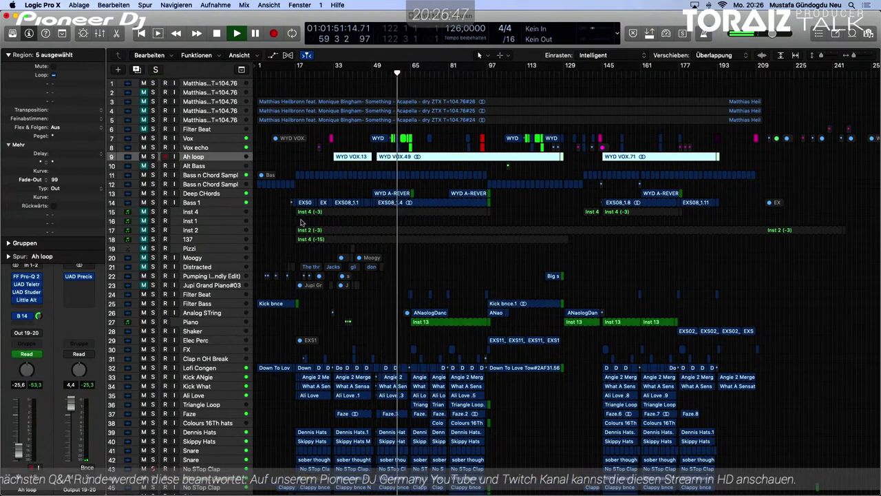
Solo the Vox and Inst 1 tracks and select Inst 1 for live playing.
click(187, 138)
click(153, 138)
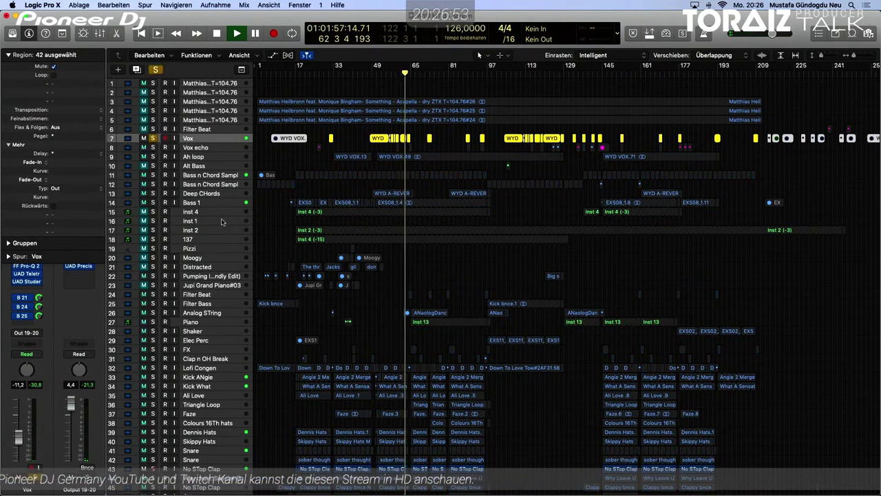
click(153, 220)
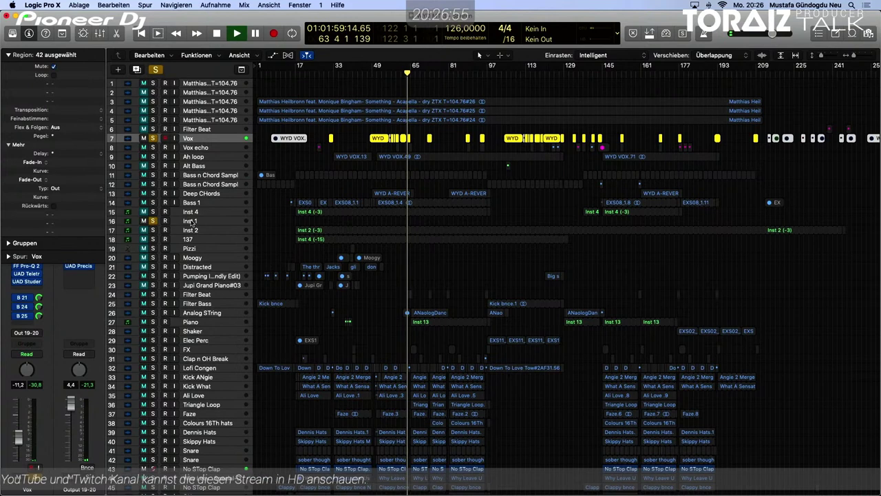
click(191, 221)
Open the Analog Lab instrument on Inst 1 and play the soloed tracks from about bar 49.
click(370, 73)
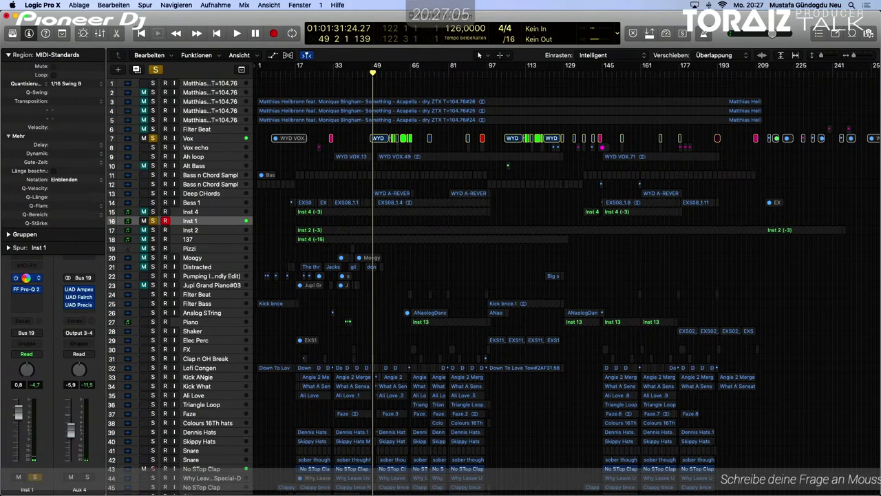
click(26, 279)
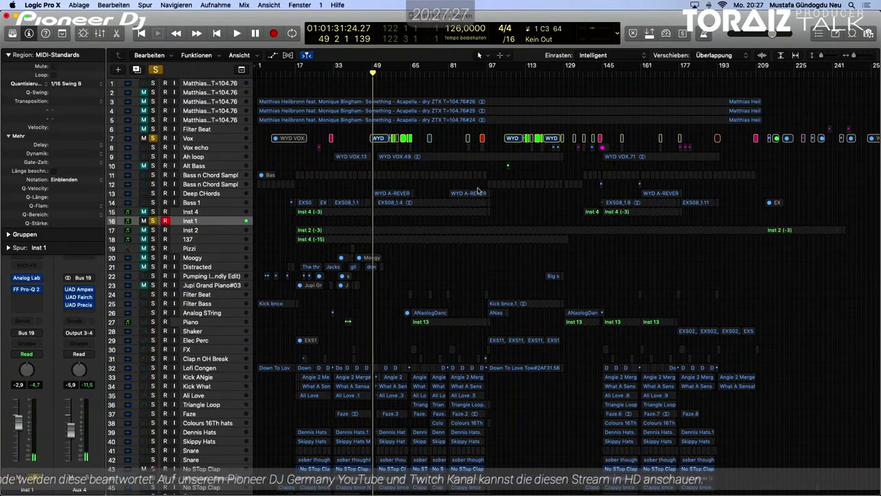
key(space)
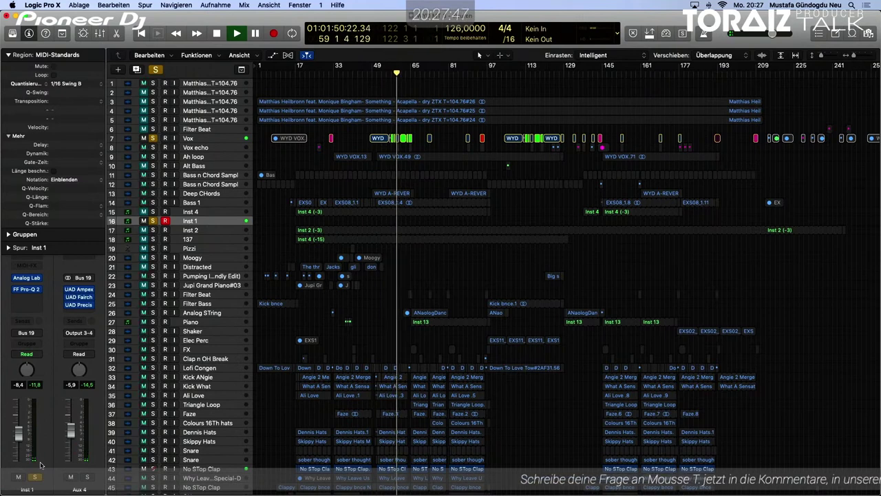
key(space)
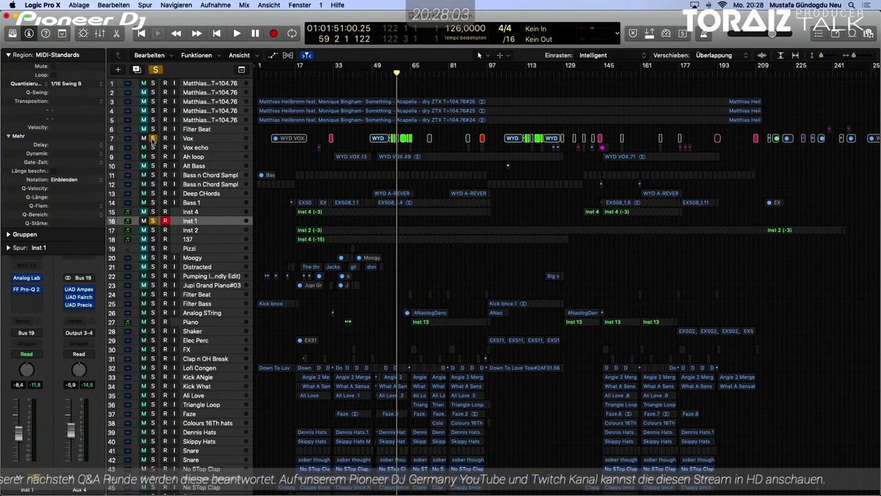
Clear the solo state on all tracks.
scroll(357, 334, down, 1)
click(156, 70)
scroll(160, 89, down, 1)
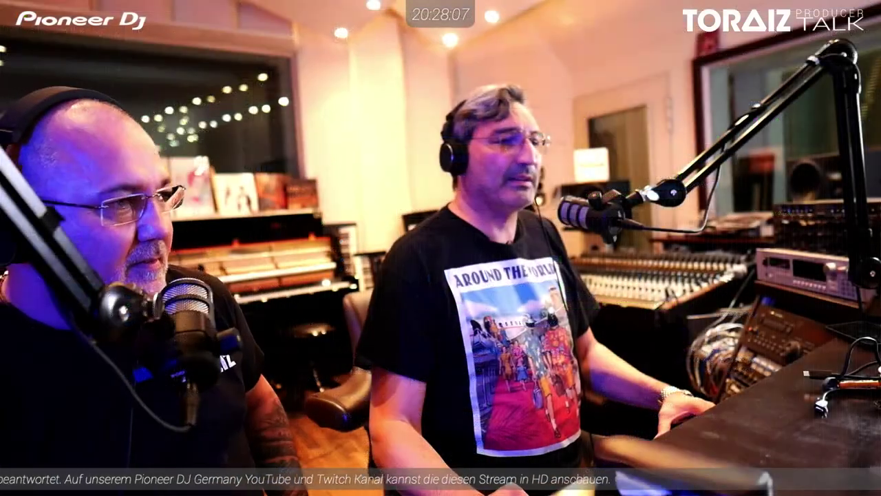
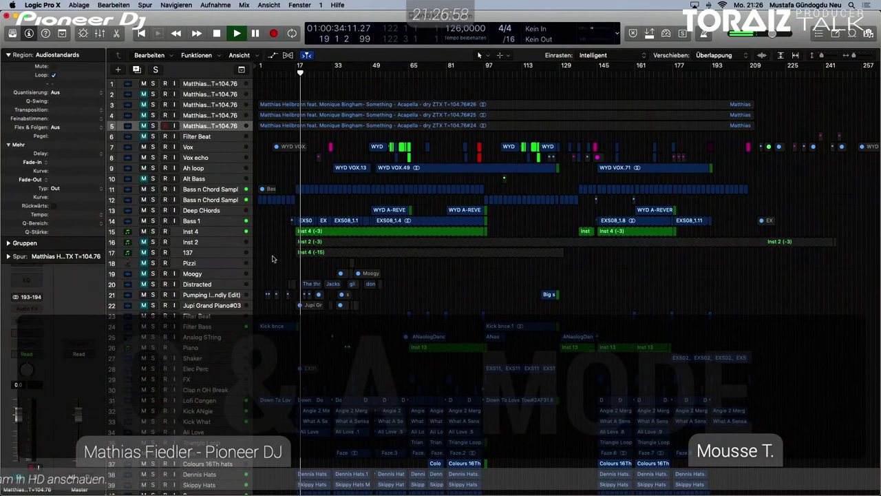
Raise the Aux 1 output fader of the upper Bass n Chord Sampl track to -0.4 and deselect its regions.
click(221, 194)
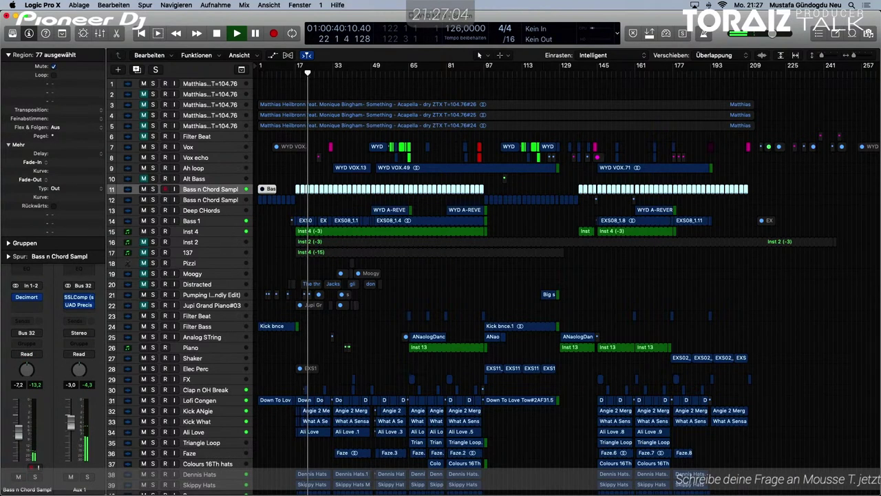
drag(69, 429, 71, 413)
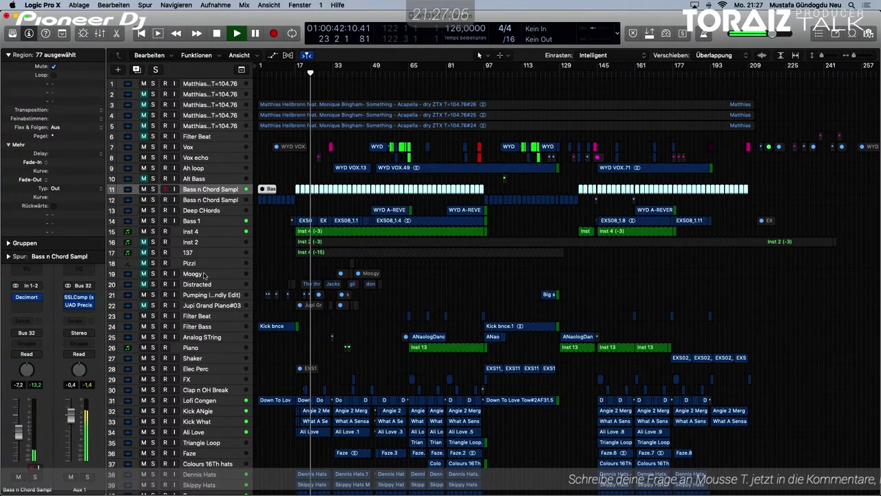
click(279, 264)
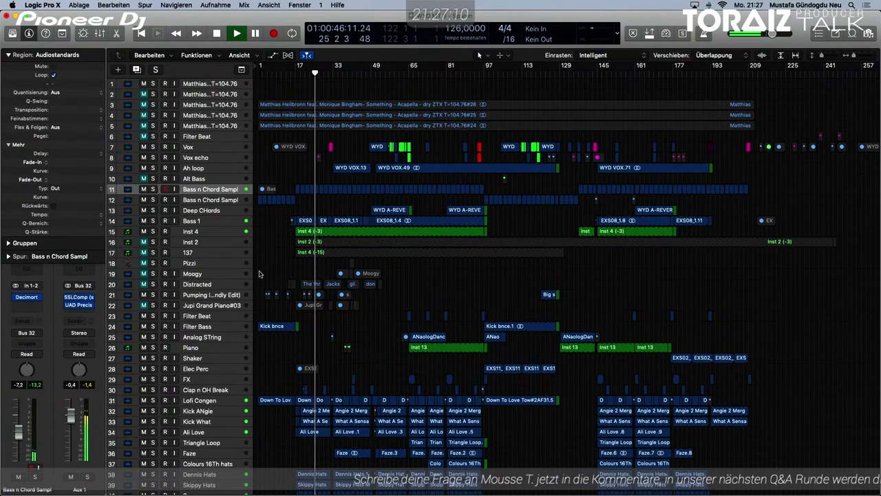
Audition the upper Bass n Chord Sampl track in solo, adding Bass 1 and the tracks further down the list.
click(153, 189)
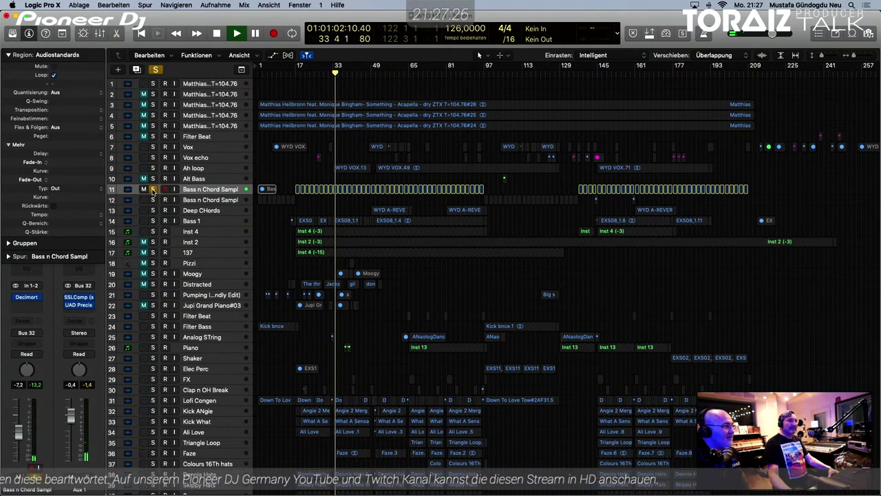
click(153, 189)
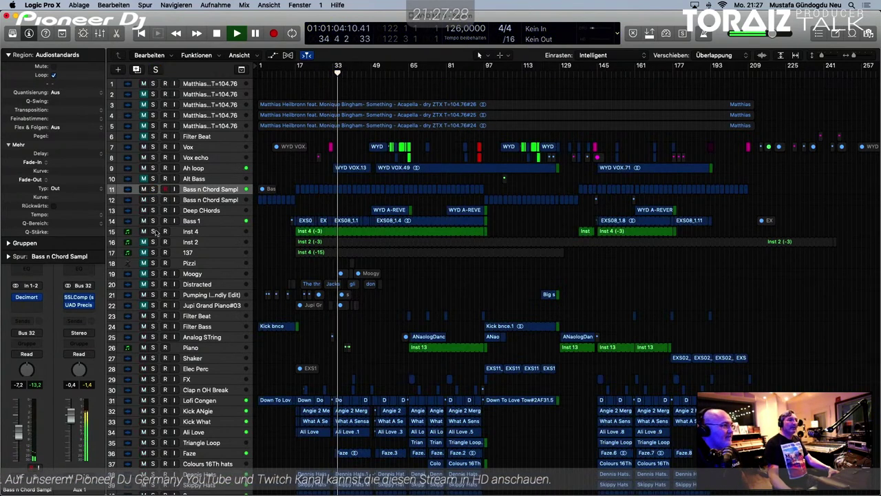
click(153, 221)
click(153, 189)
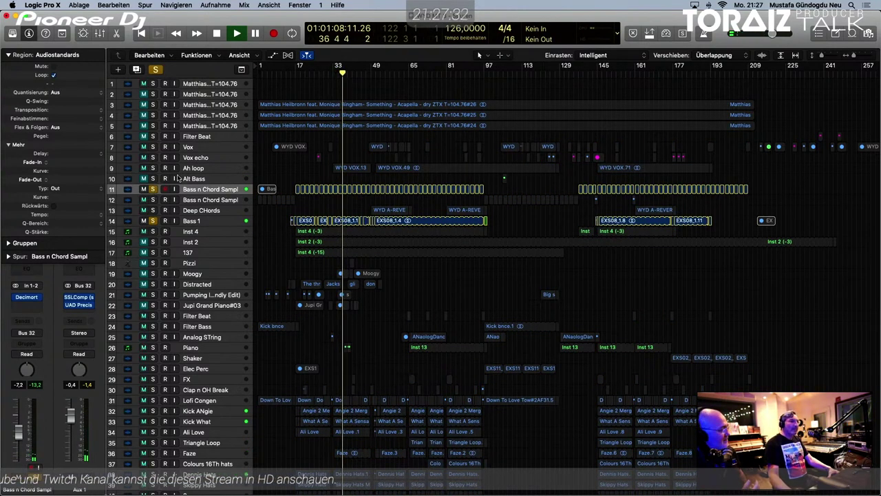
scroll(275, 398, down, 5)
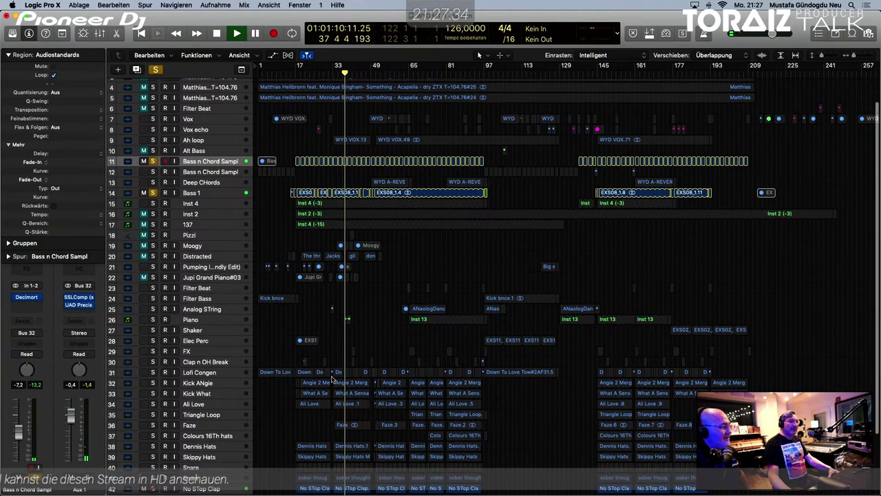
drag(153, 316, 160, 489)
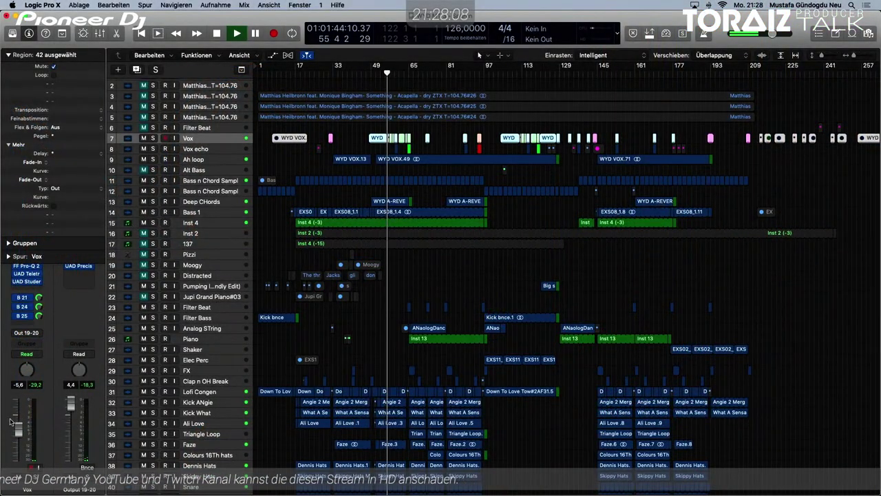
Deselect the Vox regions, solo the Kick ANgie track and play it from about bar 16.
click(493, 269)
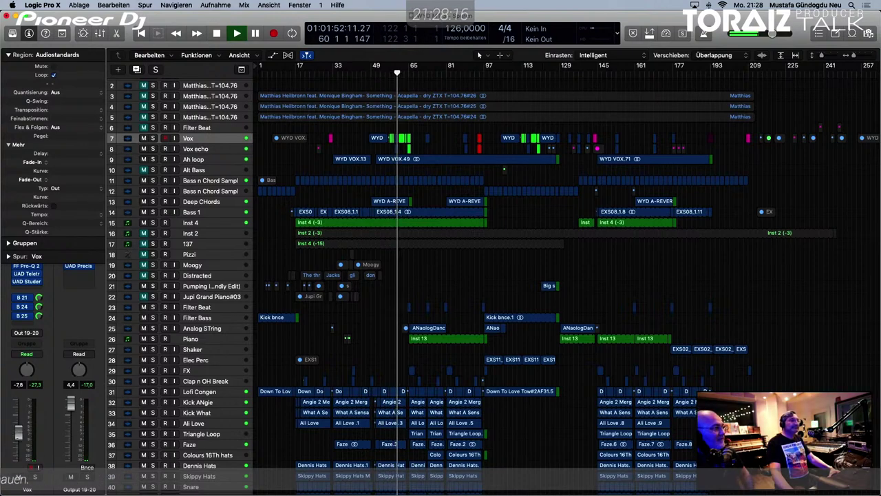
scroll(328, 363, down, 2)
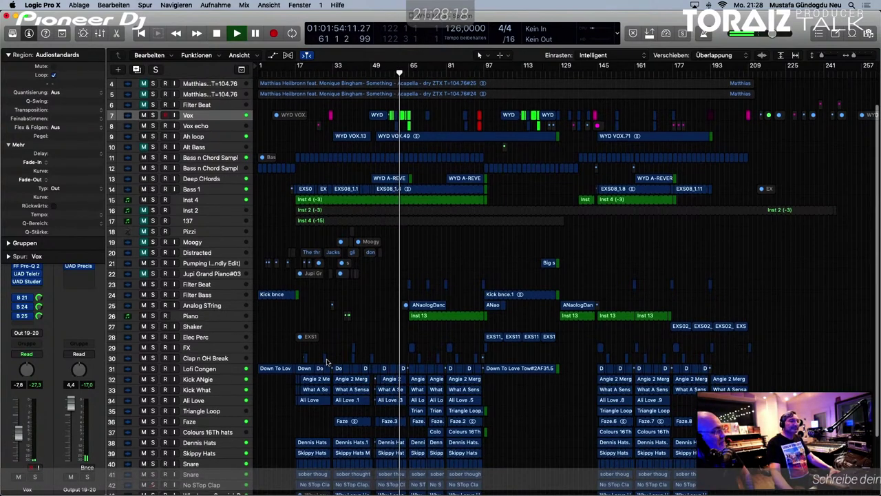
scroll(328, 363, down, 4)
click(152, 335)
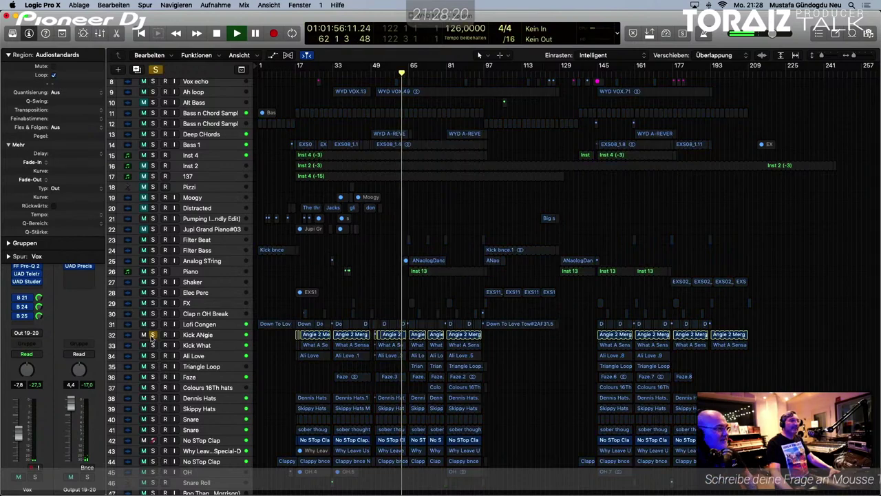
click(296, 66)
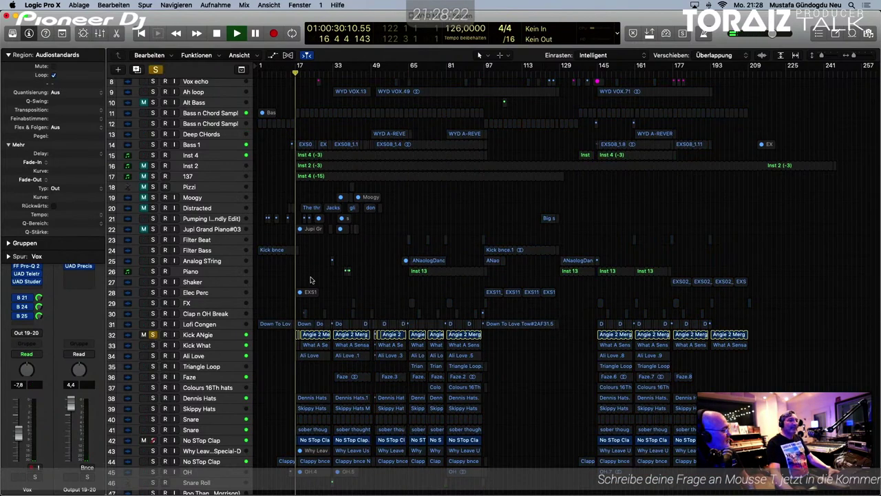
Loop bars 17 to 23 around the kick regions and solo Kick What alongside Kick ANgie.
drag(283, 319, 369, 423)
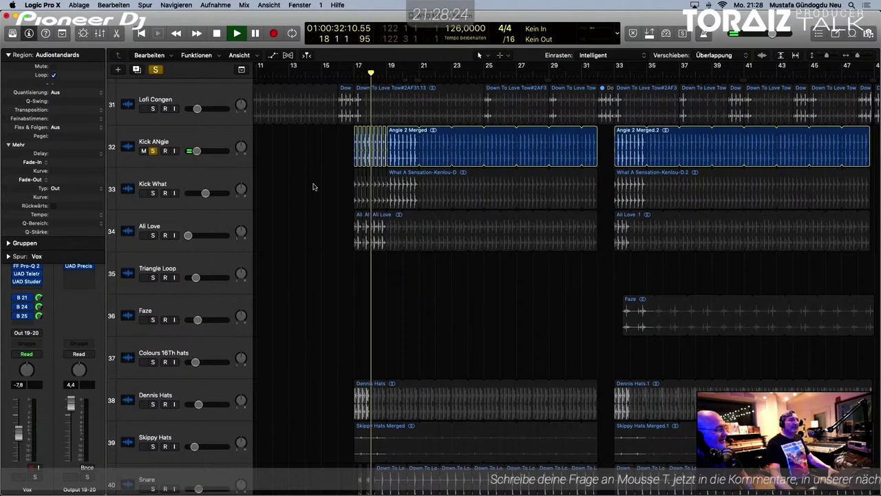
drag(356, 65, 453, 71)
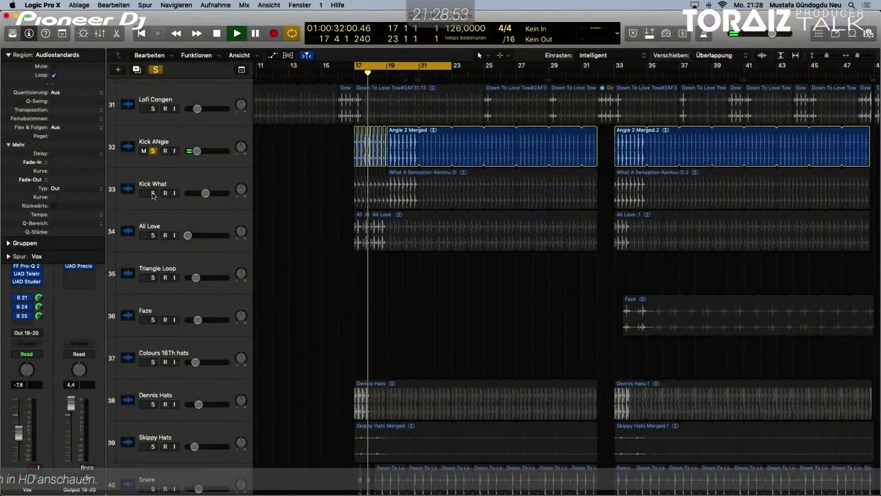
click(152, 193)
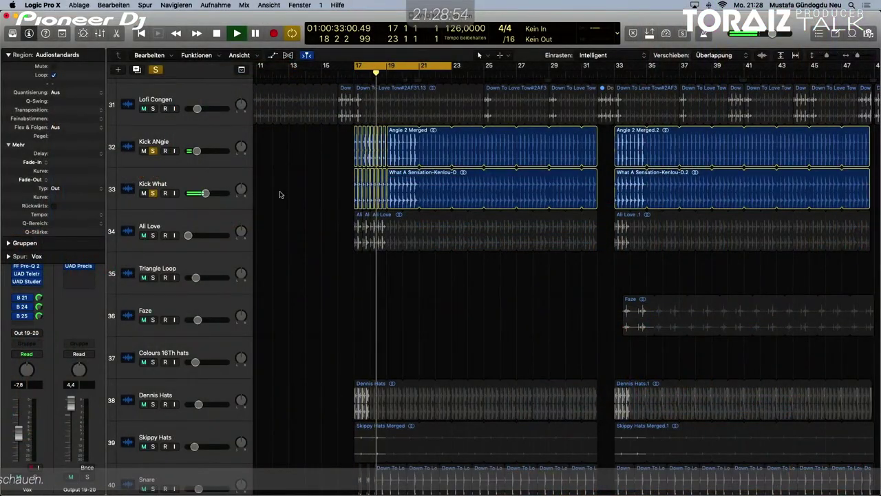
key(z)
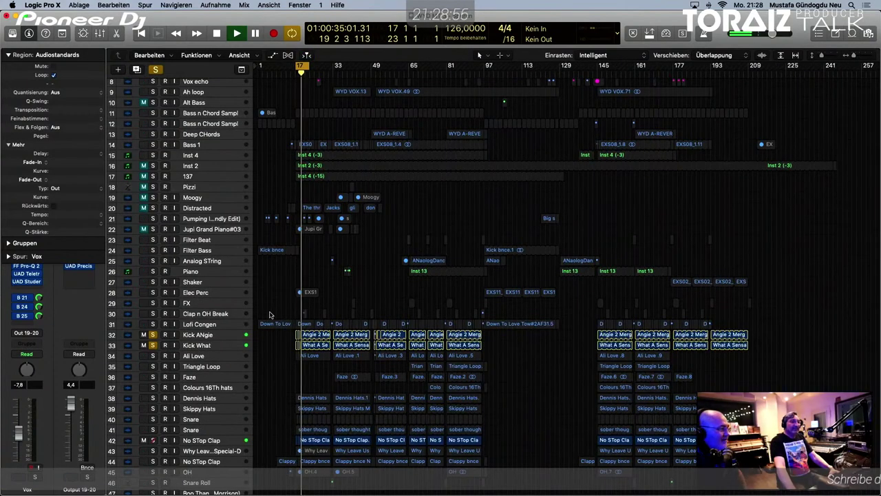
Compare Kick ANgie and Kick What by soloing each alone, and play both together with Ali Love added.
click(152, 335)
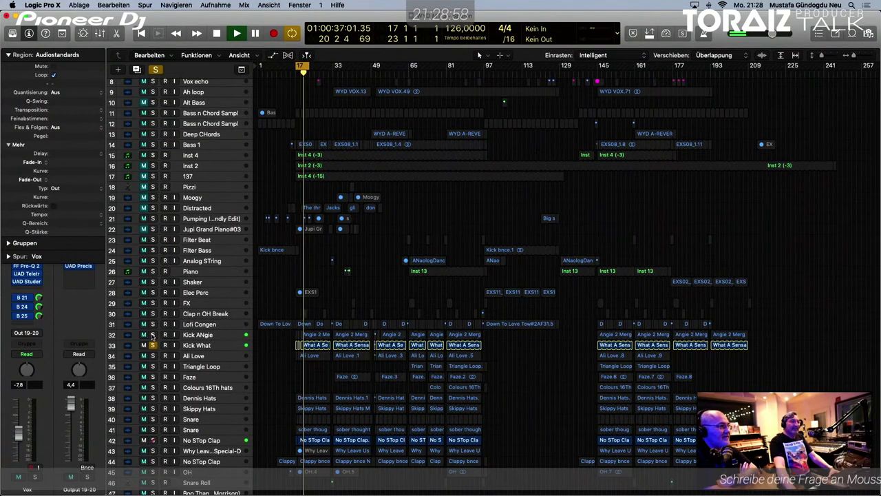
click(152, 334)
click(153, 345)
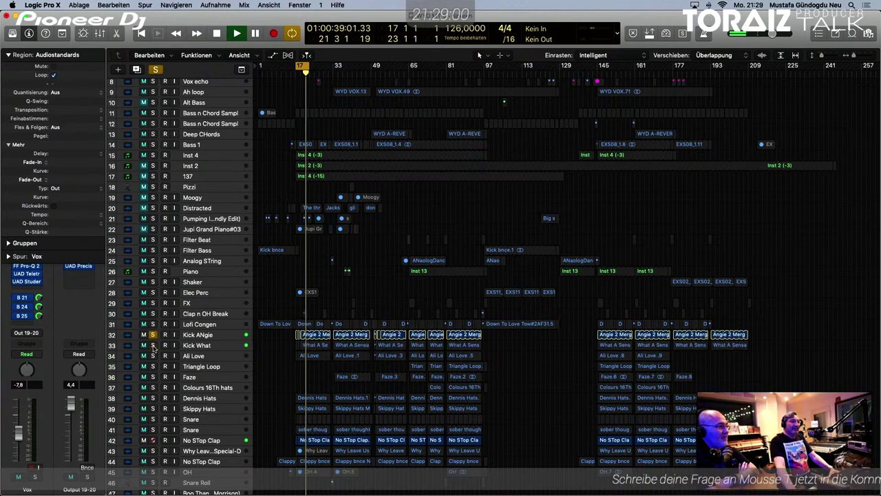
click(152, 345)
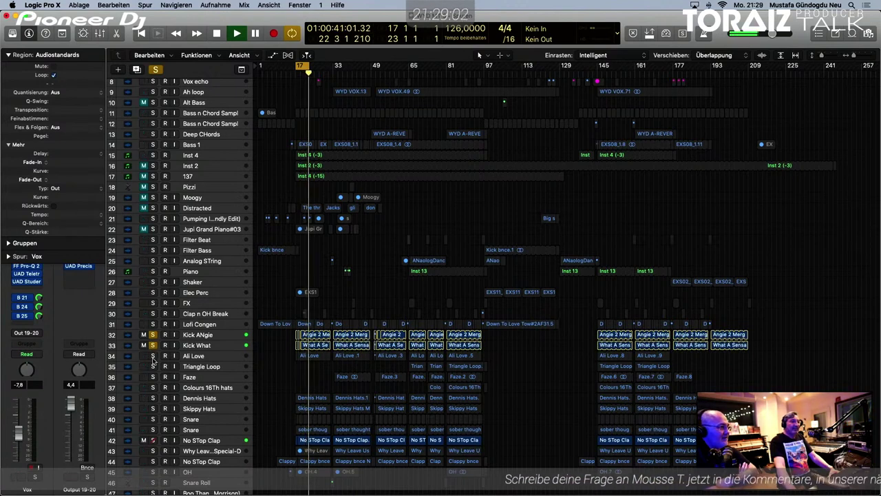
click(152, 356)
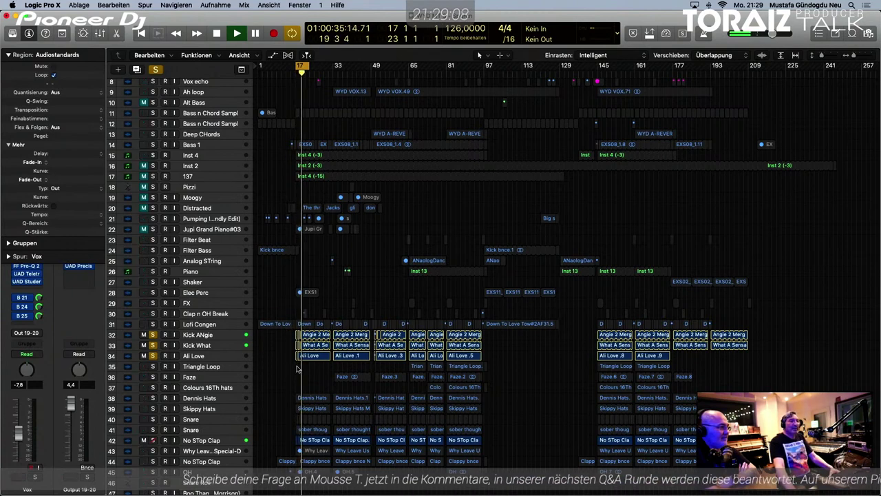
Add Dennis Hats, Skippy Hats and both Snare tracks to the solo, and drop the two hat tracks again.
scroll(288, 387, down, 1)
click(155, 390)
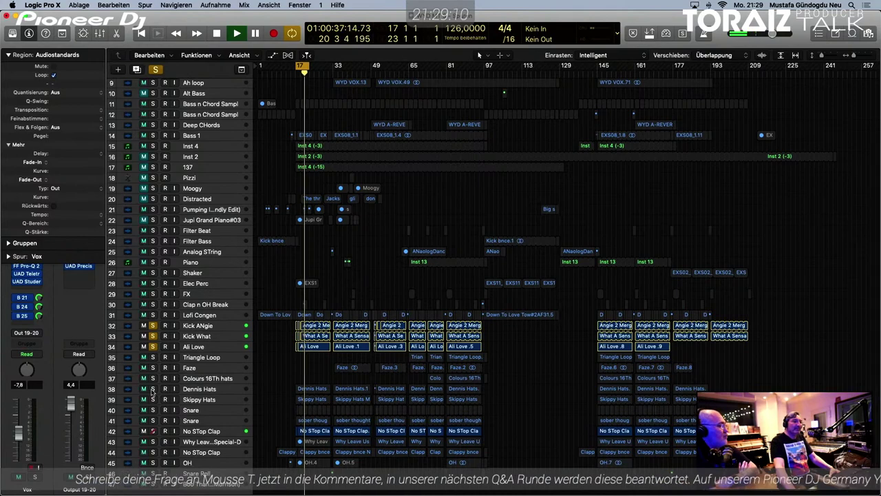
scroll(254, 407, down, 2)
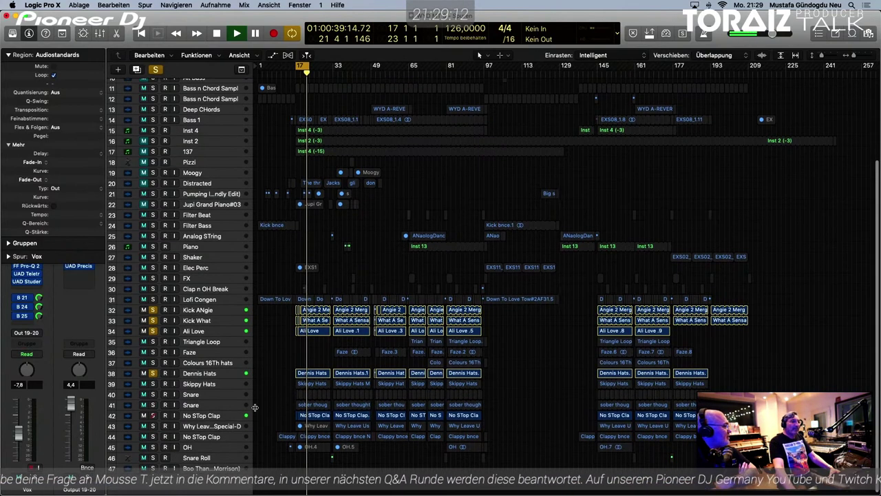
click(153, 383)
click(152, 395)
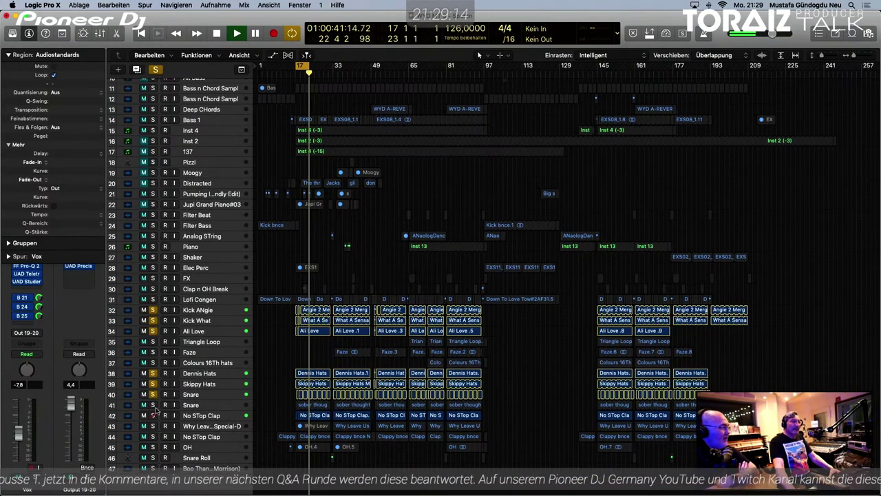
click(153, 405)
click(153, 383)
click(153, 373)
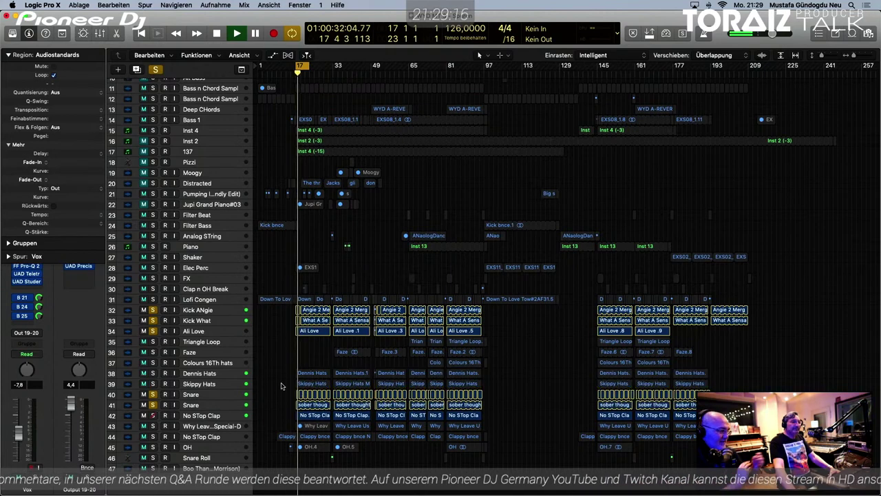
Audition No STop Clap with and without the two Snare tracks in solo, selecting the clap track and ending with the snares soloed.
scroll(281, 385, down, 1)
click(152, 414)
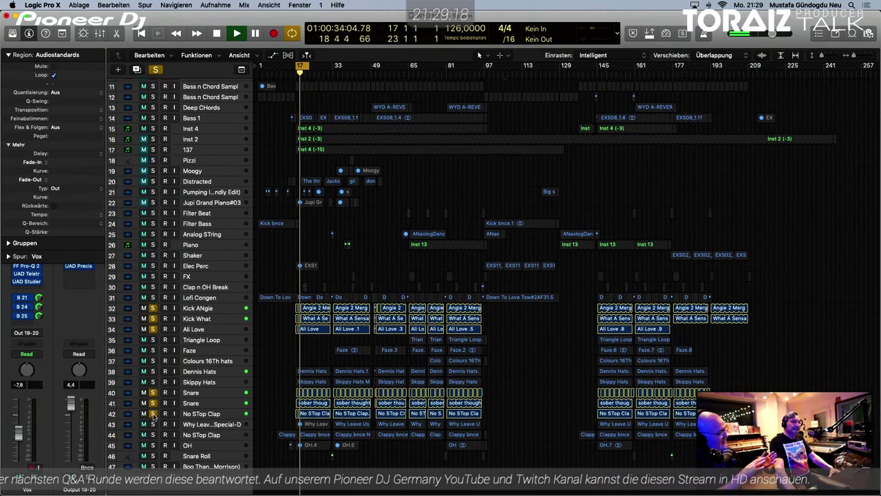
click(153, 403)
click(153, 393)
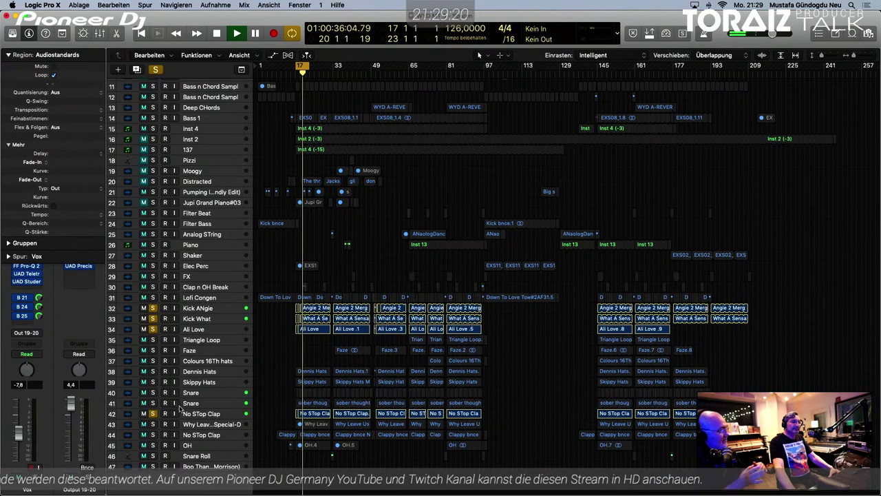
click(203, 414)
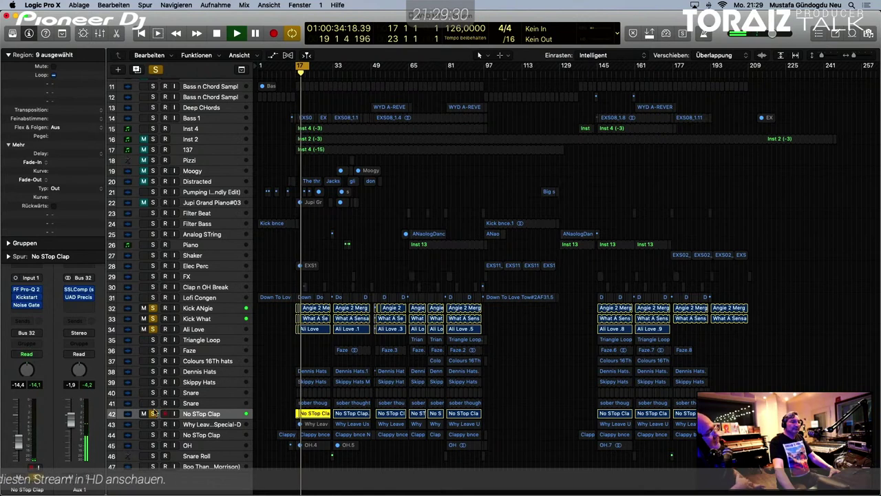
drag(153, 404, 154, 394)
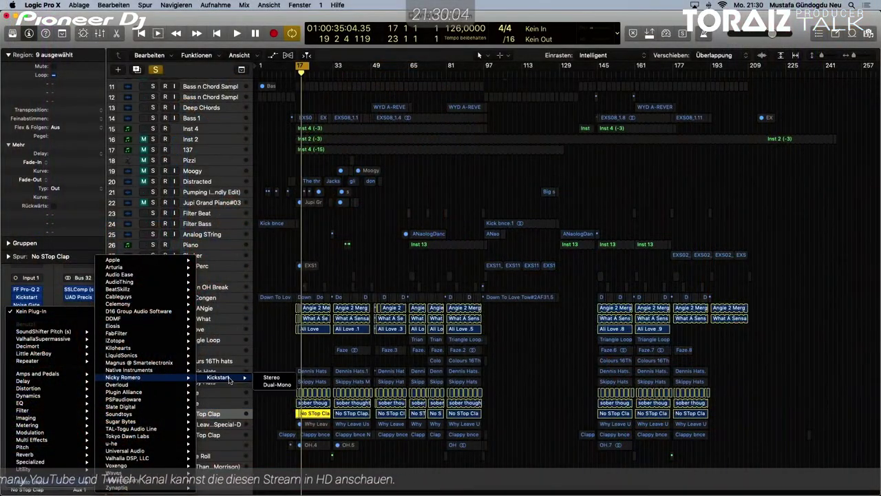
Insert the Nicky Romero Kickstart plug-in on No STop Clap, inspect its volume curve, and remove that extra instance again.
click(242, 377)
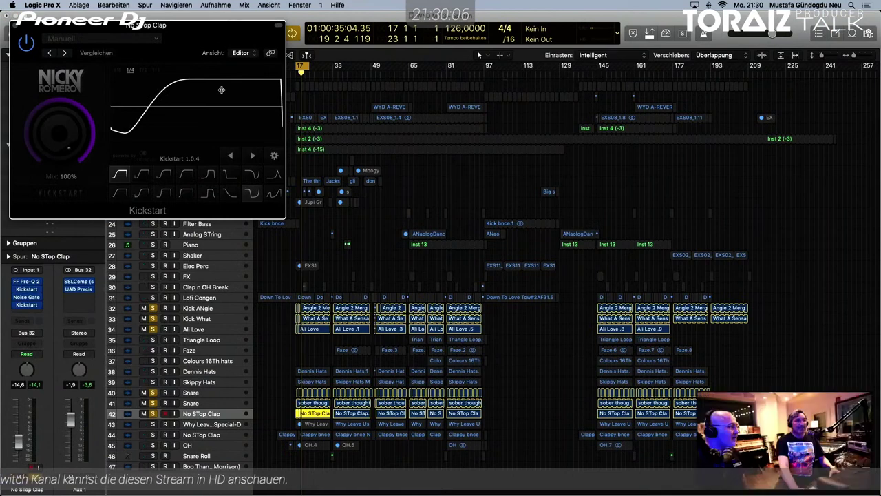
drag(189, 28, 439, 170)
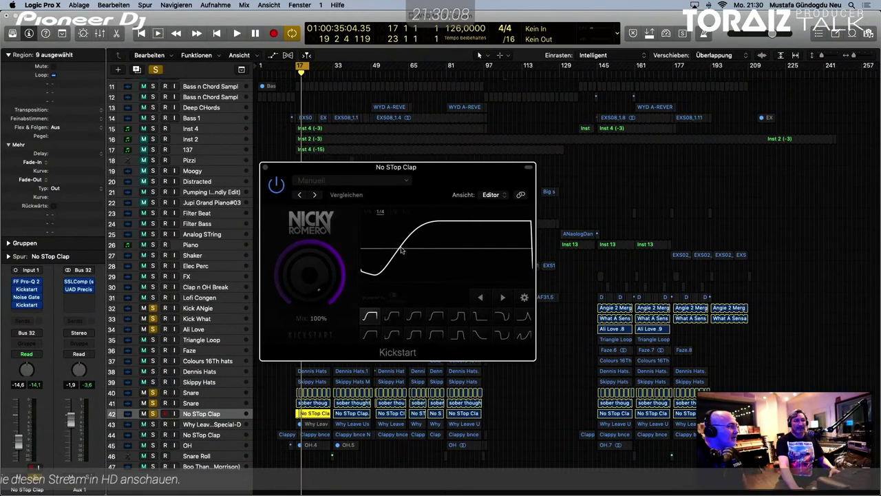
click(323, 276)
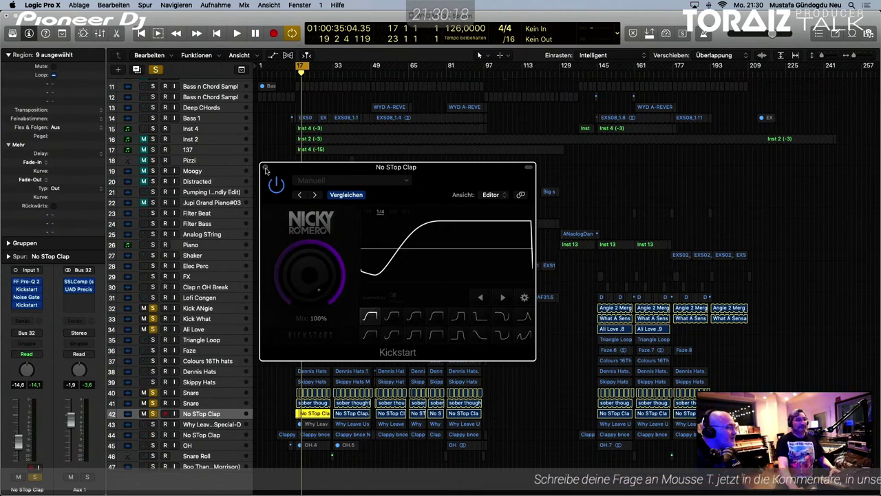
click(265, 167)
click(38, 307)
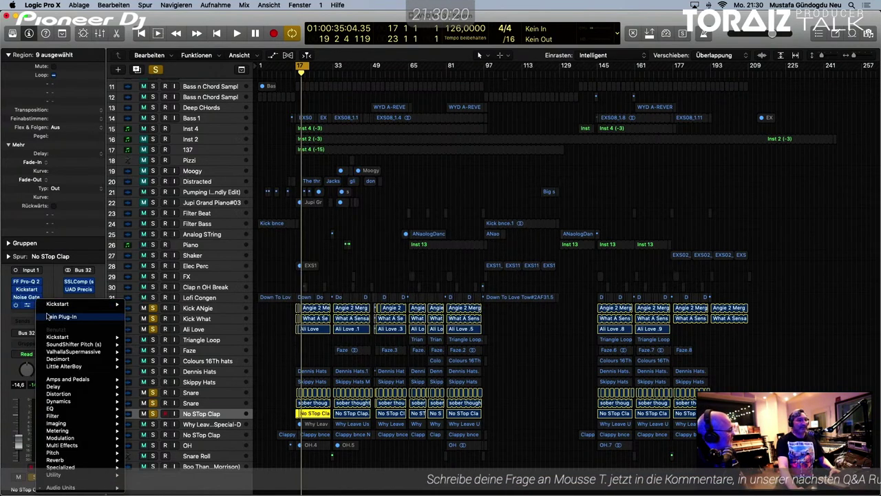
click(49, 316)
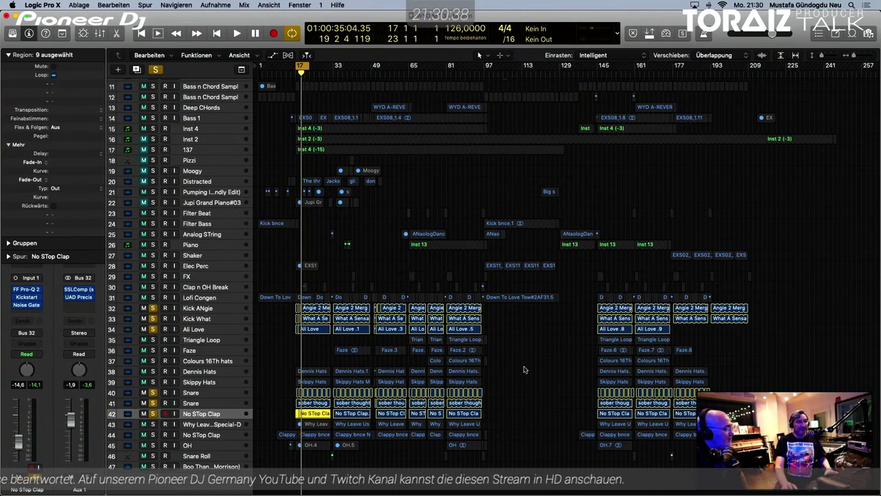
Play the soloed drums in a loop from bar 40, adding Why Leav...Special-D, the lower No STop Clap and Lofi Congen.
key(space)
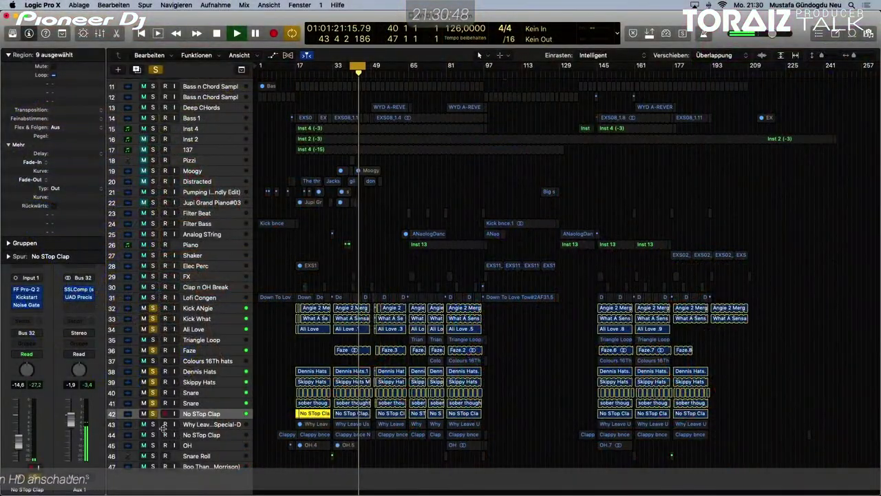
click(153, 425)
click(153, 435)
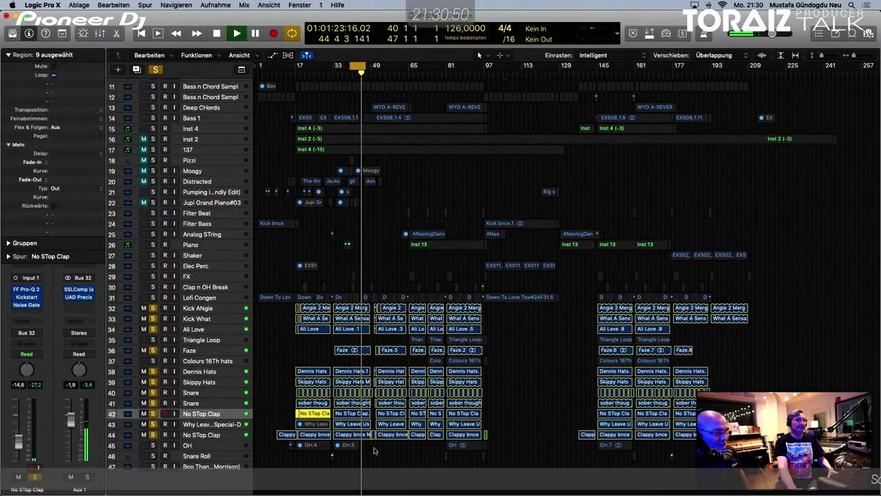
click(152, 297)
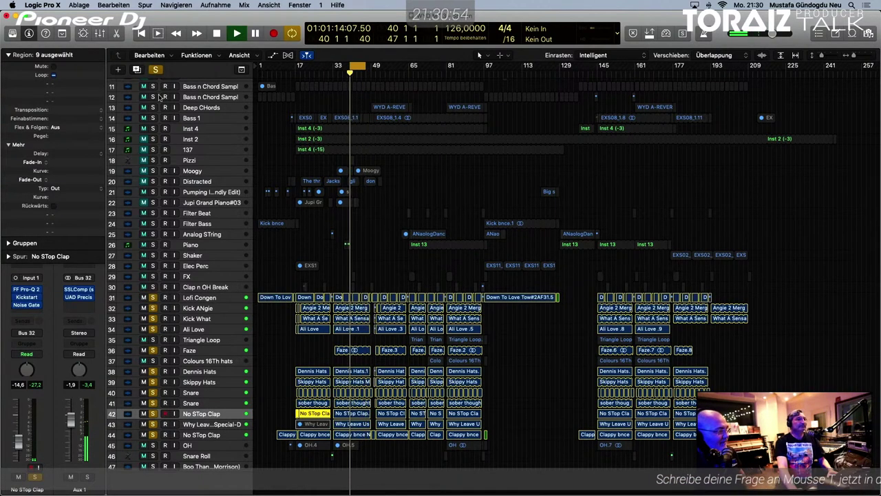
Clear all track solos, play the full arrangement up to about bar 66 and stop playback.
click(155, 69)
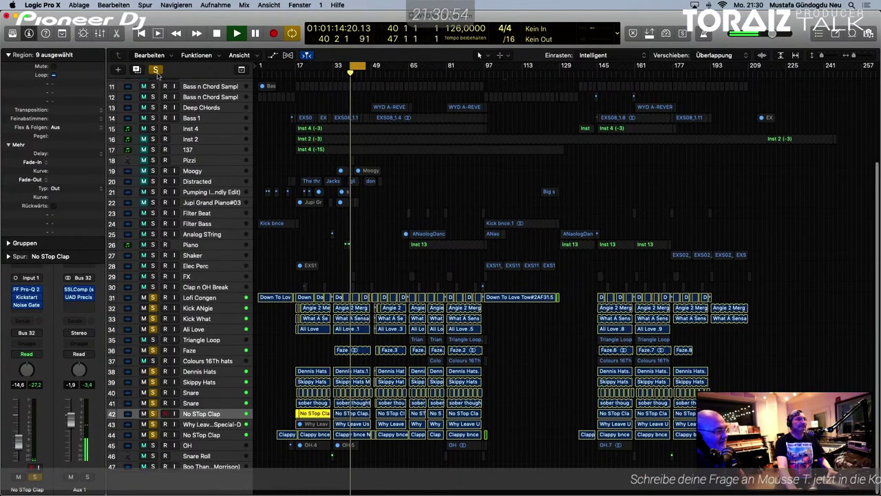
click(153, 298)
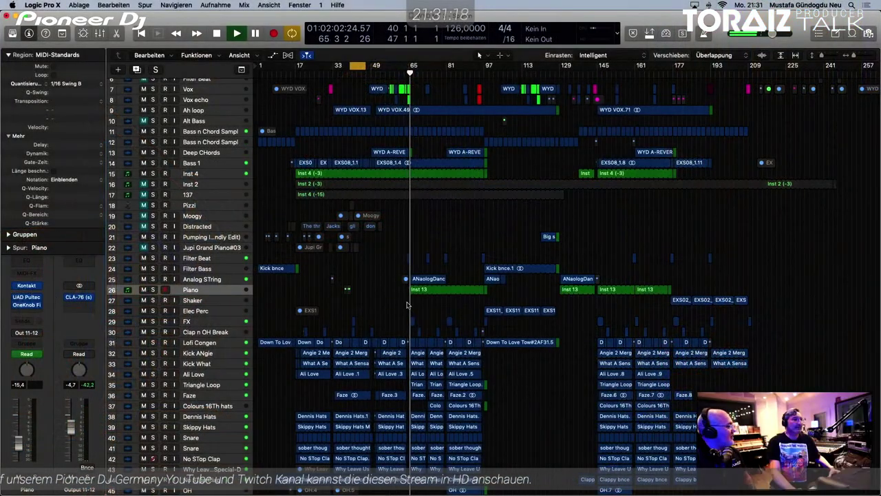
key(space)
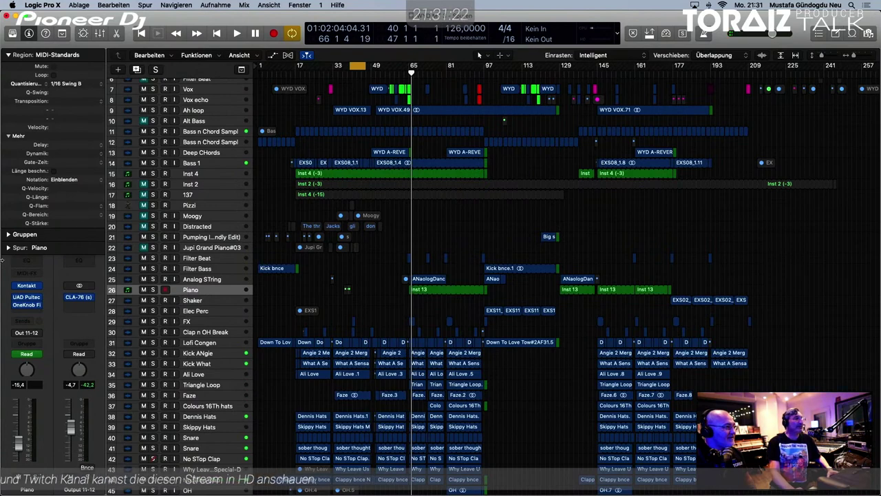
Collapse the region parameters and remove the Kontakt instrument from the Piano track, leaving its instrument slot without a plug-in.
click(6, 54)
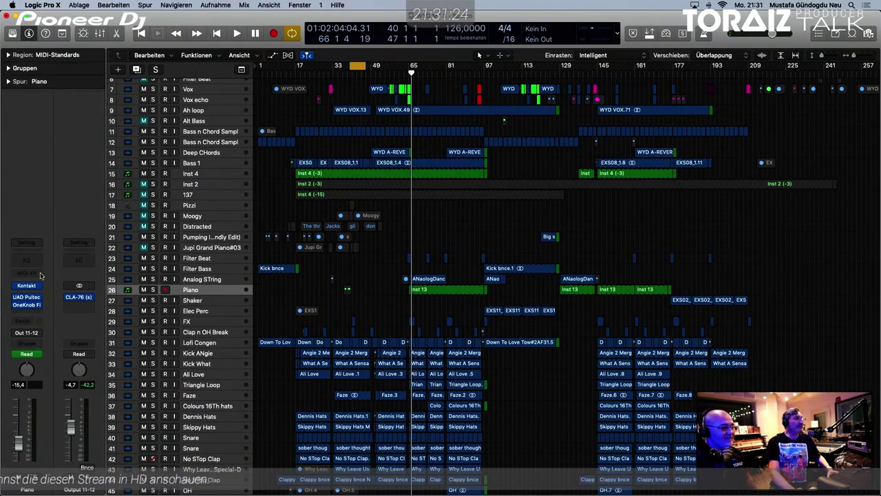
click(39, 244)
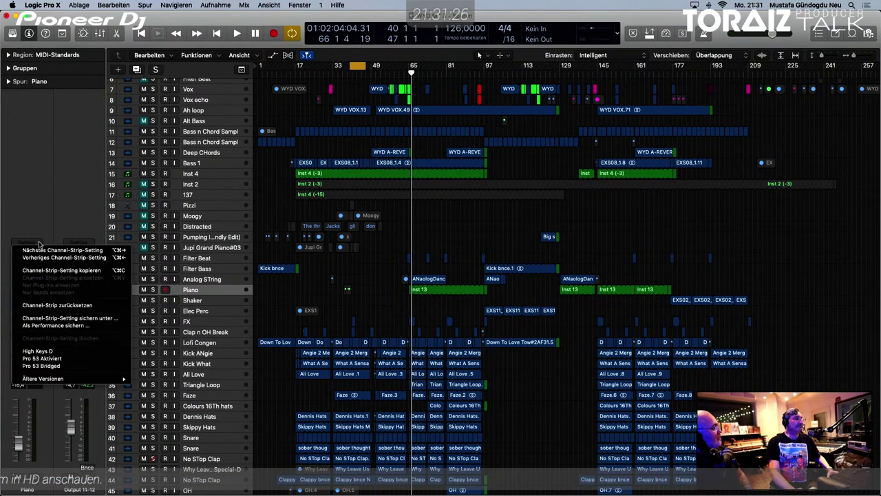
click(68, 307)
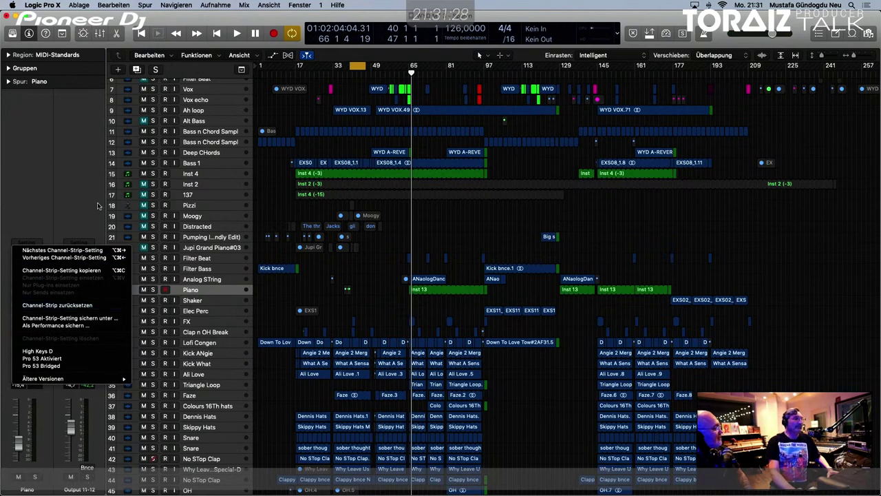
click(39, 286)
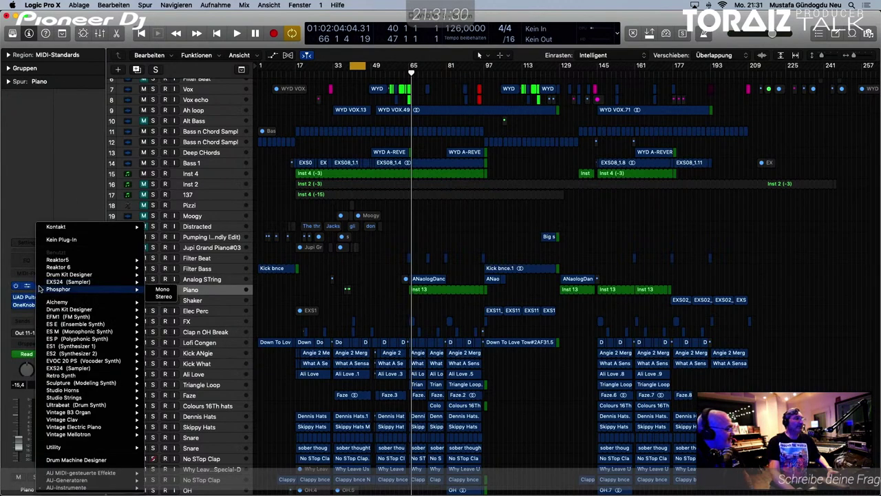
click(66, 241)
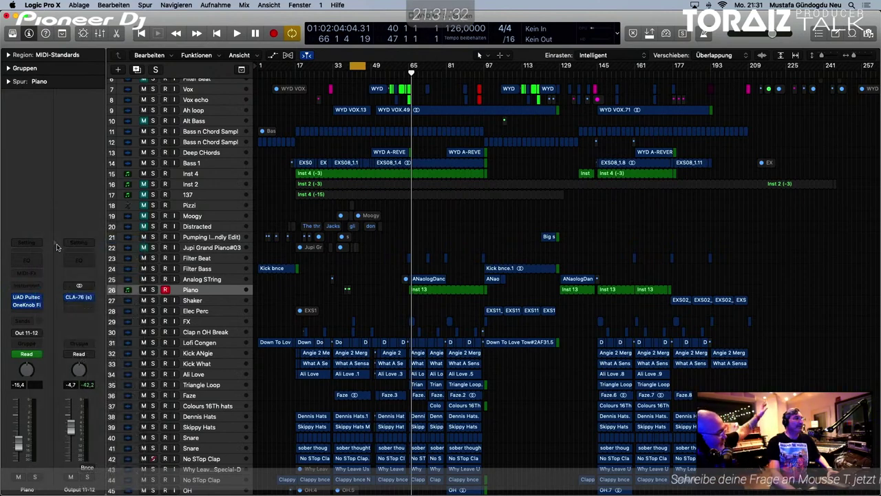
click(40, 287)
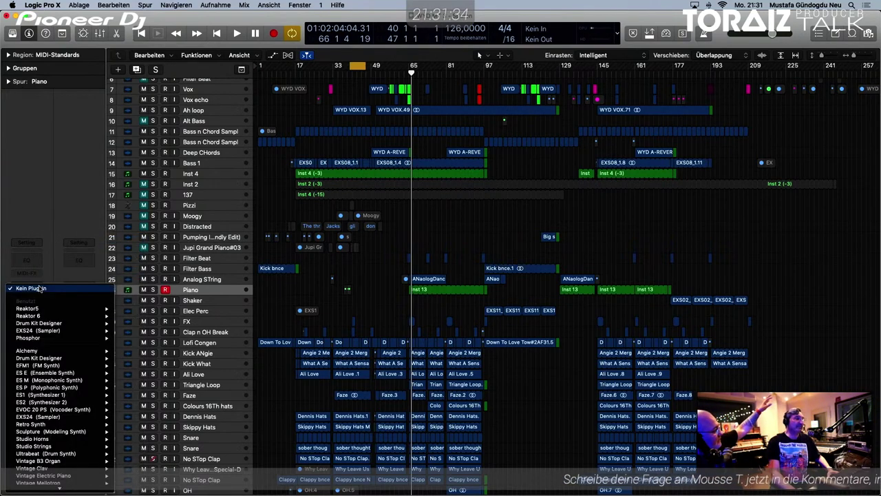
click(39, 287)
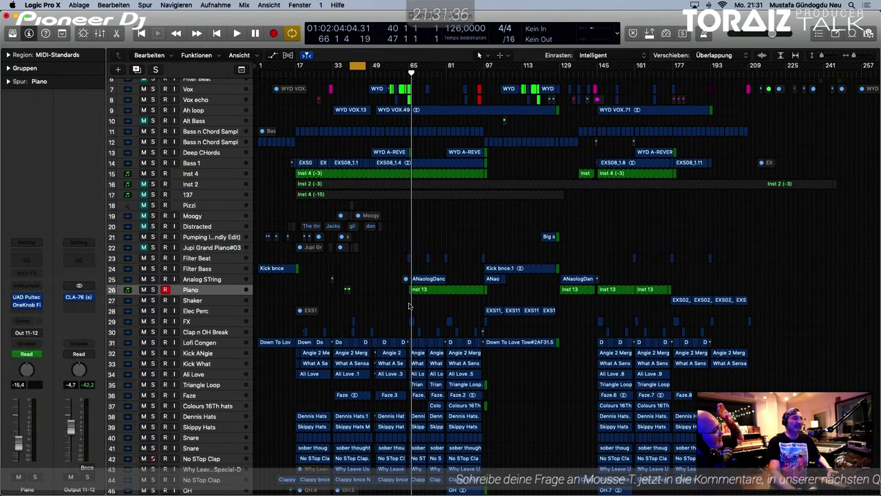